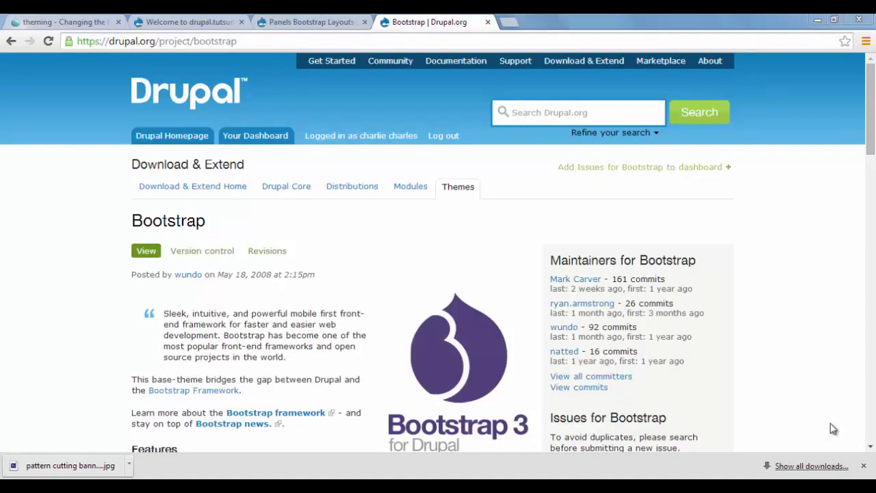
- Review the drupal.org project pages of the Panels Bootstrap Layouts module and the Bootstrap theme, including their addresses
{"action": "left_click", "coordinate": [289, 21]}
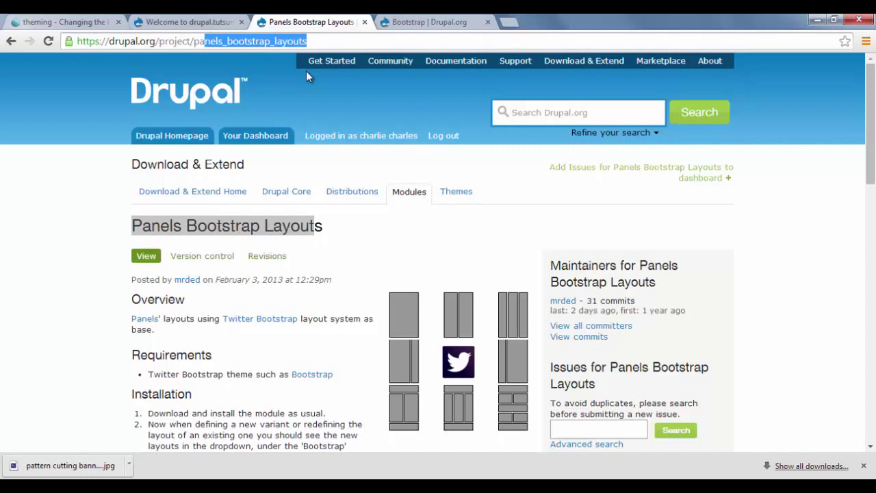
{"action": "left_click", "coordinate": [246, 221]}
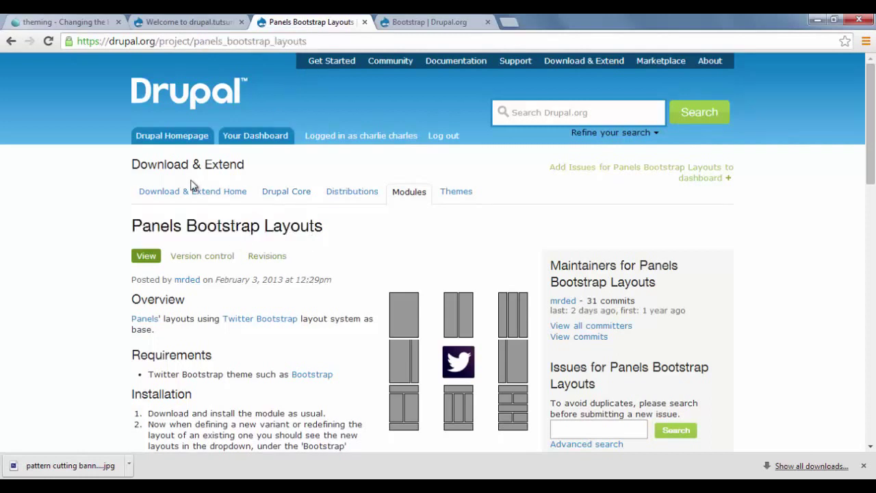
{"action": "left_click", "coordinate": [434, 23]}
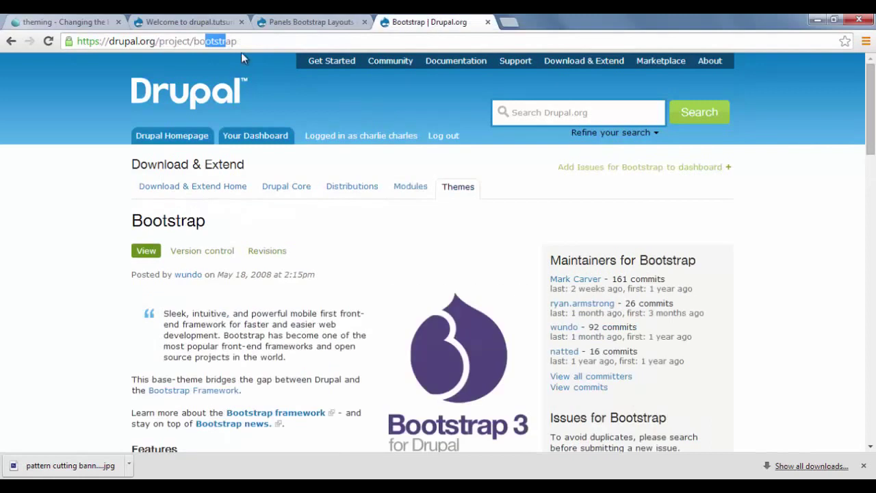
{"action": "left_click_drag", "start_coordinate": [124, 41], "coordinate": [242, 43]}
{"action": "left_click", "coordinate": [291, 22]}
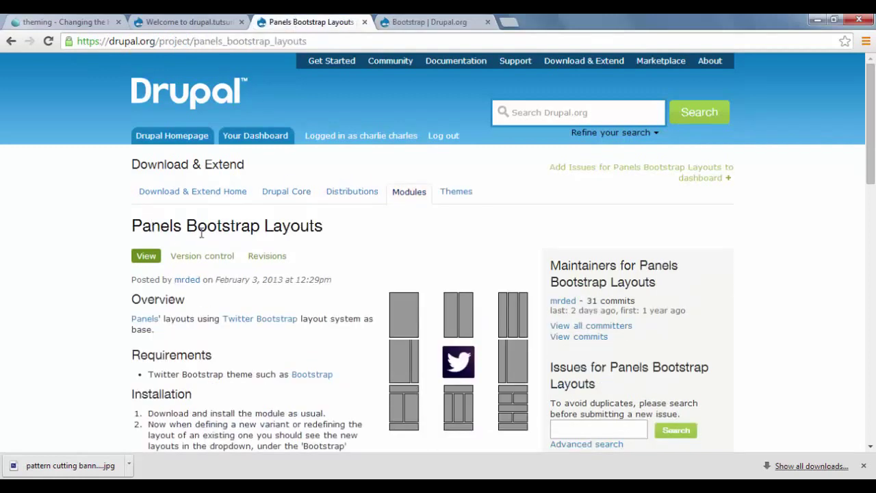
{"action": "left_click_drag", "start_coordinate": [169, 43], "coordinate": [336, 43]}
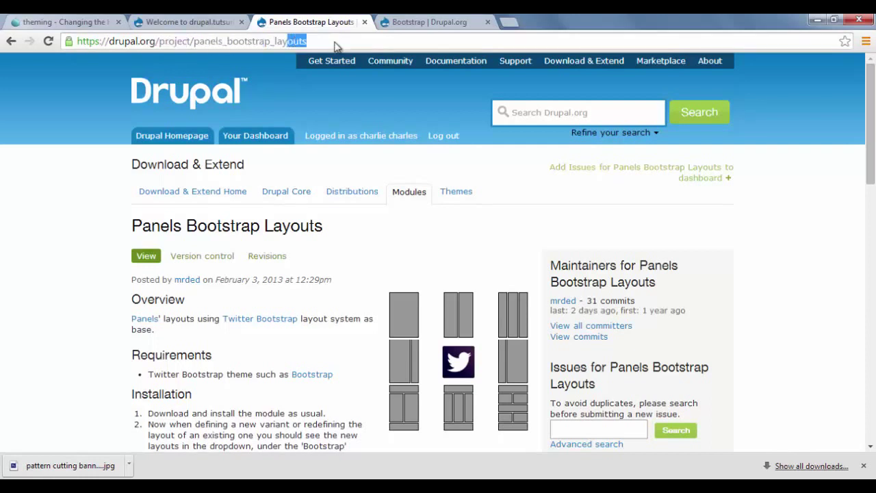
- On the drupal.tutsurf.com site, set Bootstrap 7.x-3.0 as the default theme
{"action": "left_click", "coordinate": [187, 21]}
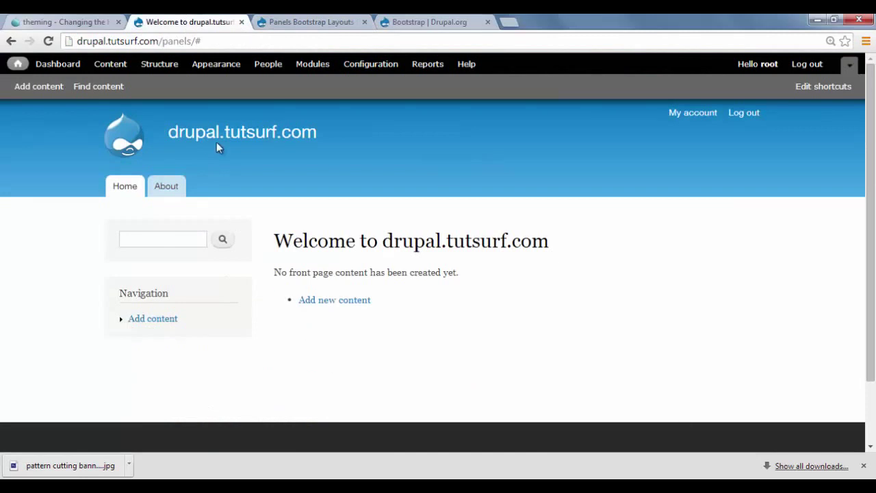
{"action": "left_click", "coordinate": [220, 72]}
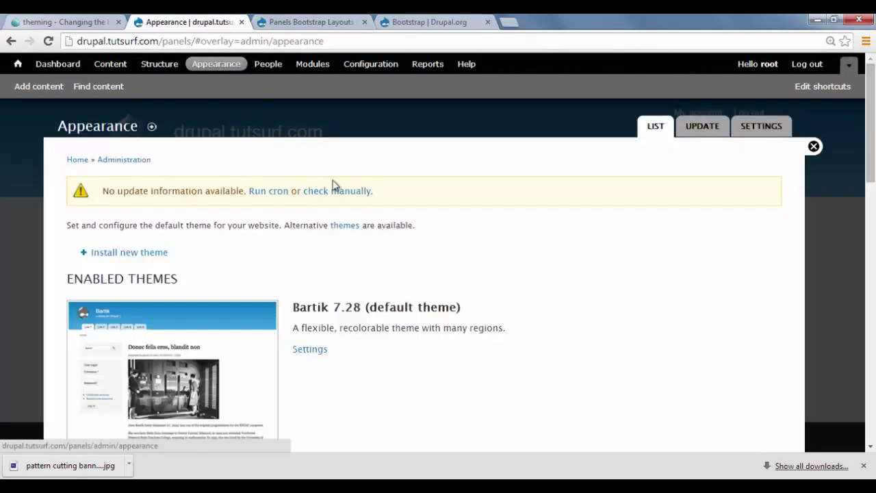
{"action": "left_click_drag", "start_coordinate": [872, 176], "coordinate": [873, 250]}
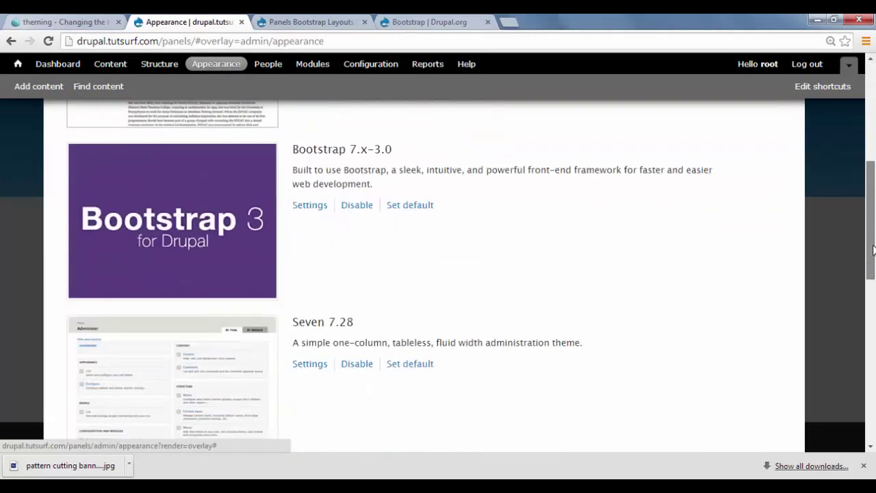
{"action": "left_click", "coordinate": [404, 211]}
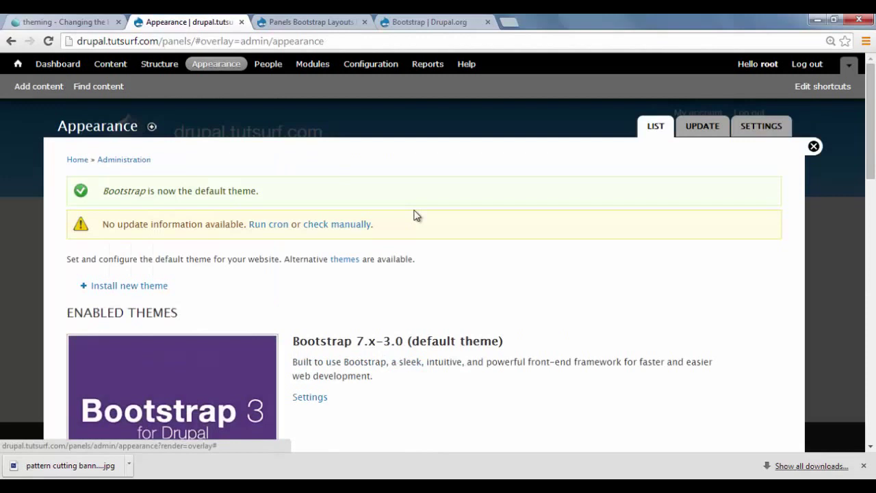
- Check in the site's module list whether Panels Bootstrap Layouts is enabled, and return to the front page
{"action": "left_click", "coordinate": [308, 68]}
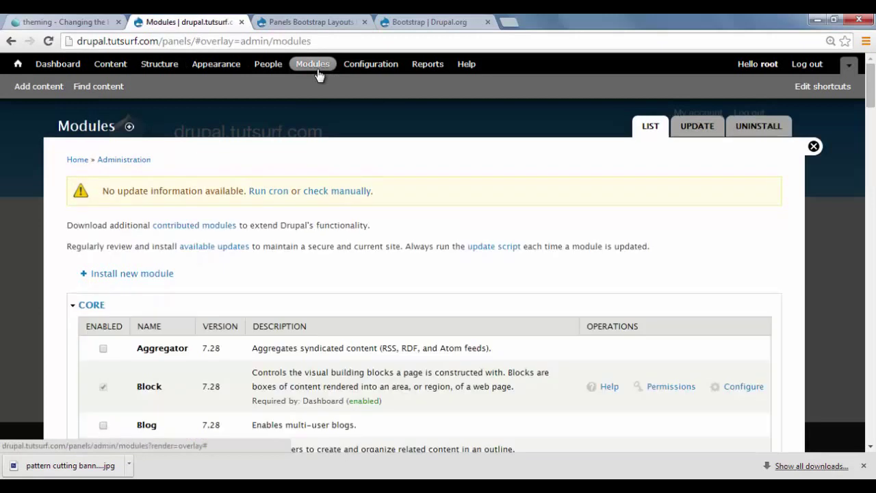
{"action": "scroll", "coordinate": [868, 205], "scroll_direction": "down", "scroll_amount": 10}
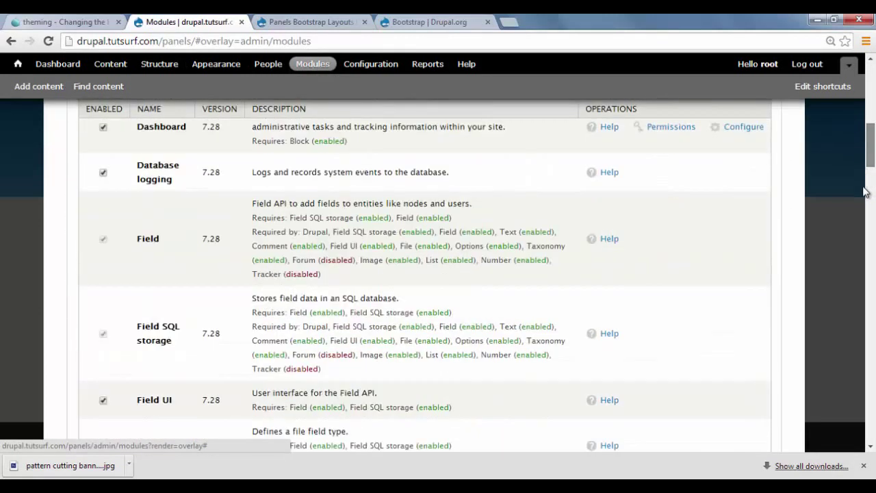
{"action": "scroll", "coordinate": [864, 214], "scroll_direction": "down", "scroll_amount": 15}
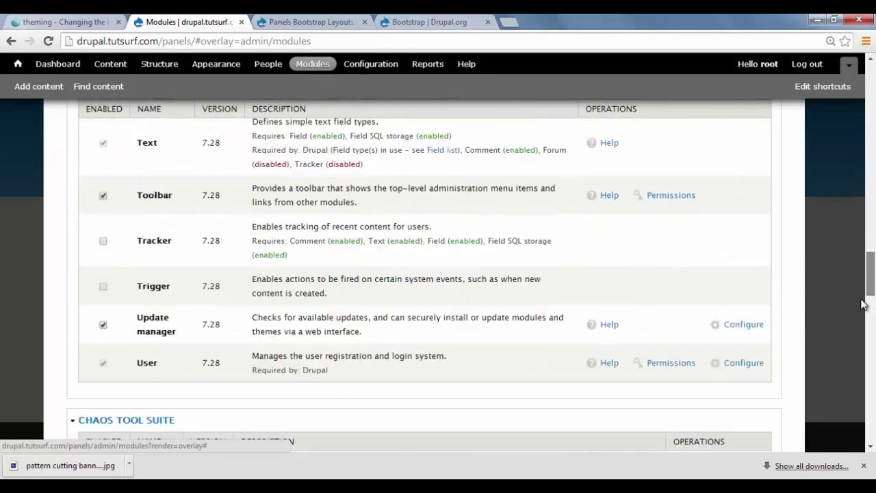
{"action": "scroll", "coordinate": [862, 321], "scroll_direction": "down", "scroll_amount": 10}
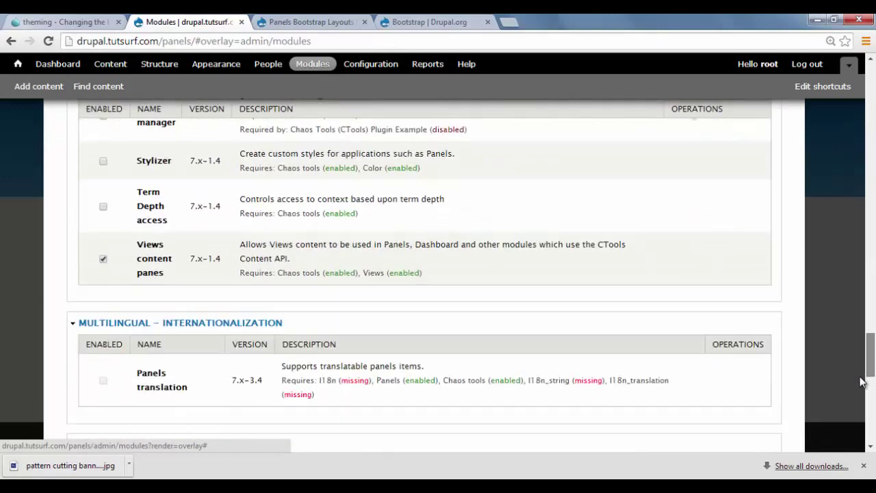
{"action": "scroll", "coordinate": [861, 394], "scroll_direction": "down", "scroll_amount": 5}
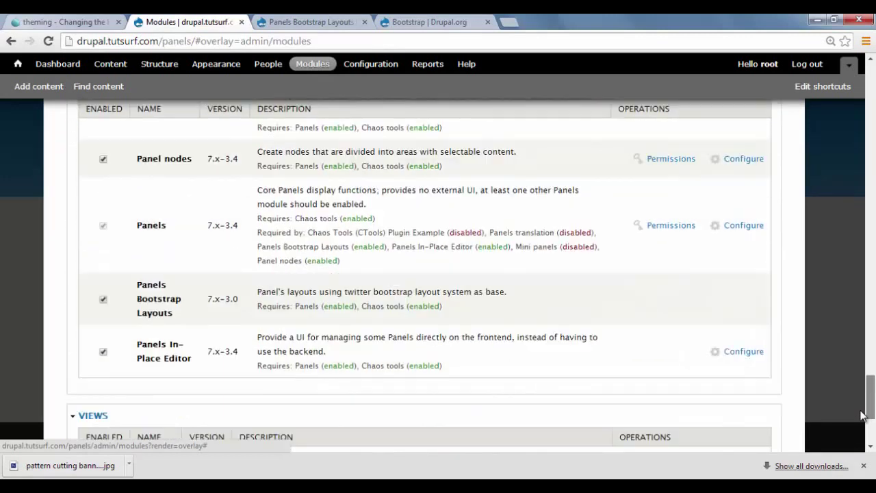
{"action": "scroll", "coordinate": [864, 419], "scroll_direction": "down", "scroll_amount": 2}
{"action": "scroll", "coordinate": [865, 414], "scroll_direction": "up", "scroll_amount": 3}
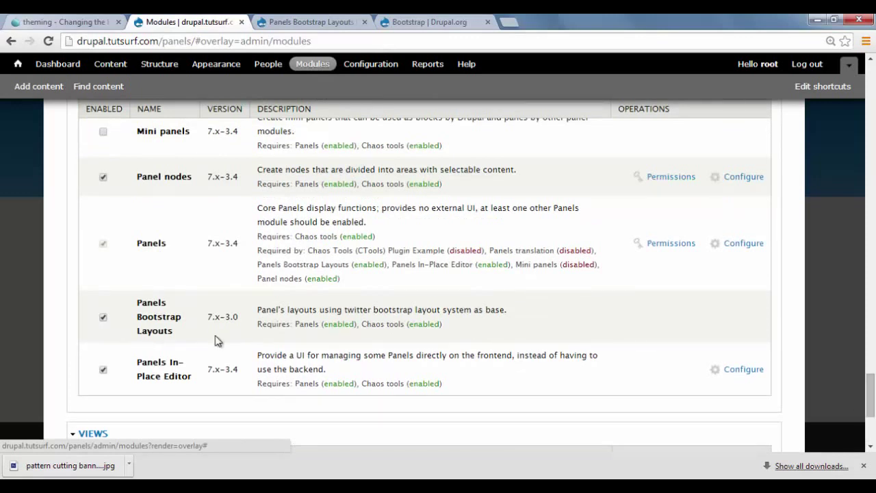
{"action": "left_click_drag", "start_coordinate": [139, 314], "coordinate": [186, 335]}
{"action": "left_click", "coordinate": [102, 316]}
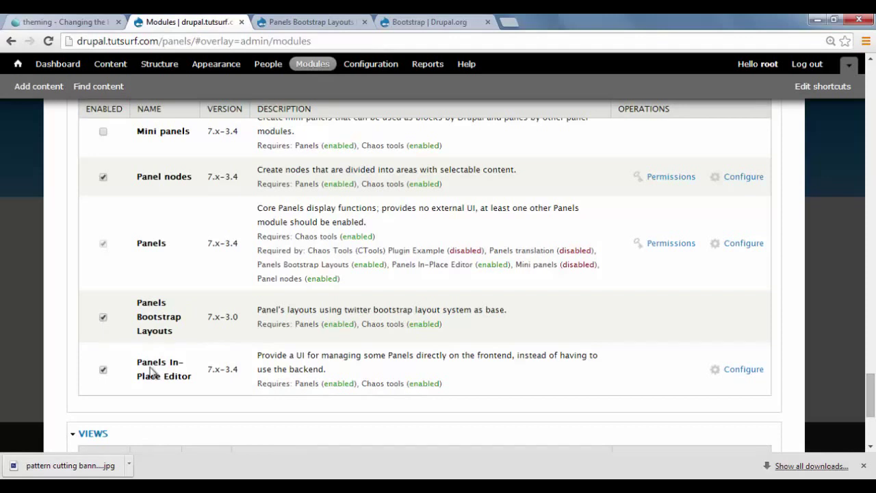
{"action": "scroll", "coordinate": [151, 370], "scroll_direction": "down", "scroll_amount": 3}
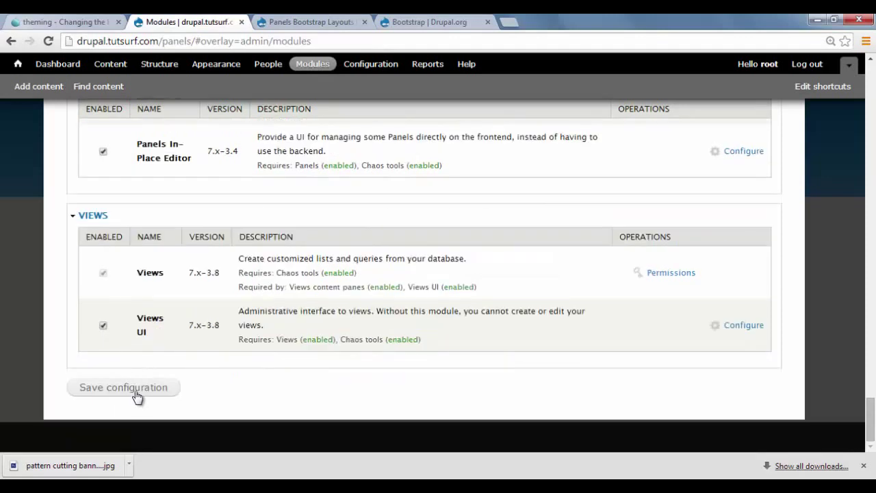
{"action": "left_click", "coordinate": [137, 393]}
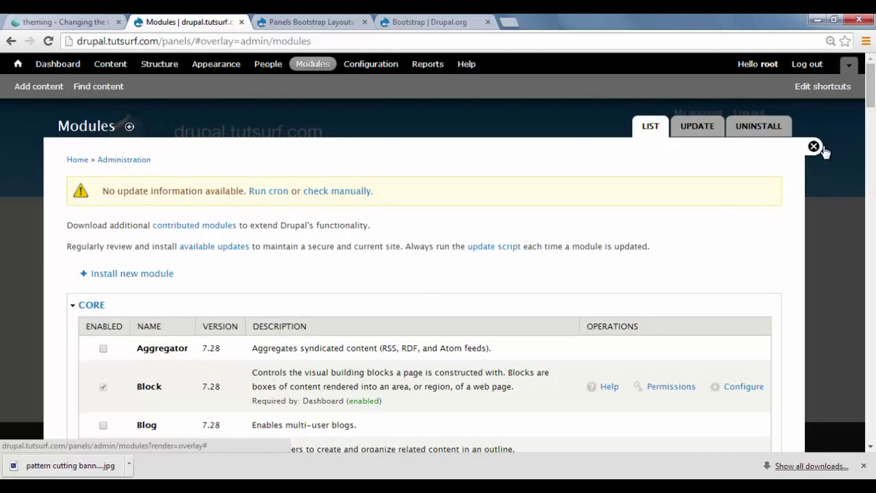
{"action": "left_click", "coordinate": [814, 146]}
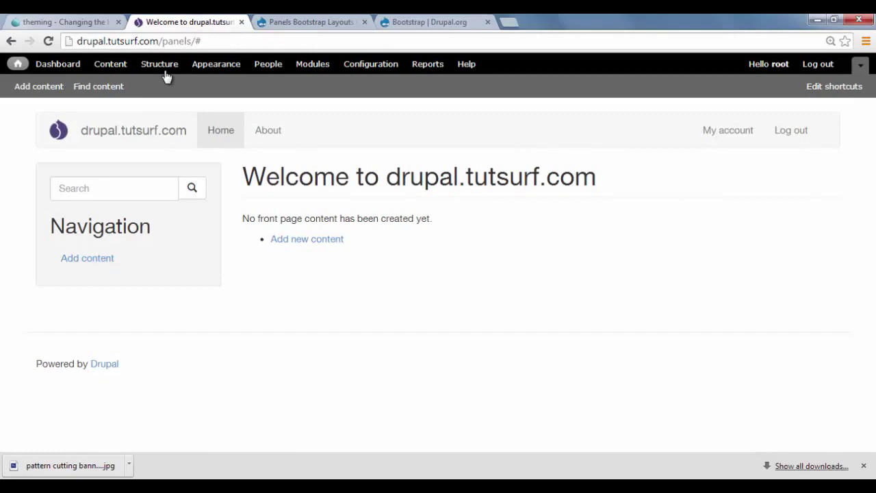
- Open the About Us panel page for editing from the site's Panels management page
{"action": "left_click", "coordinate": [166, 71]}
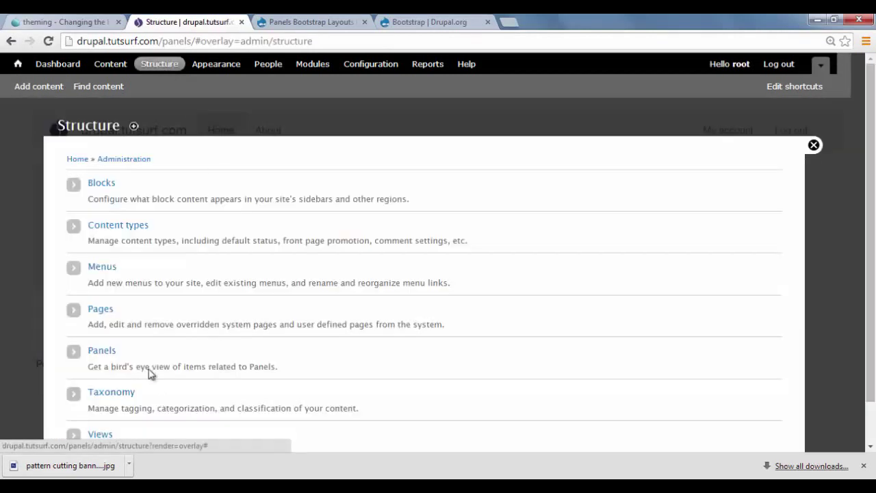
{"action": "left_click", "coordinate": [110, 355]}
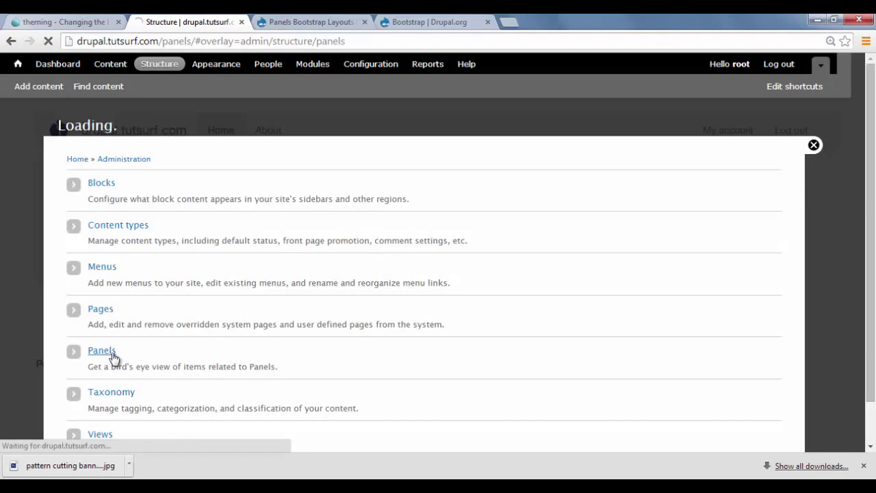
{"action": "scroll", "coordinate": [312, 359], "scroll_direction": "down", "scroll_amount": 1}
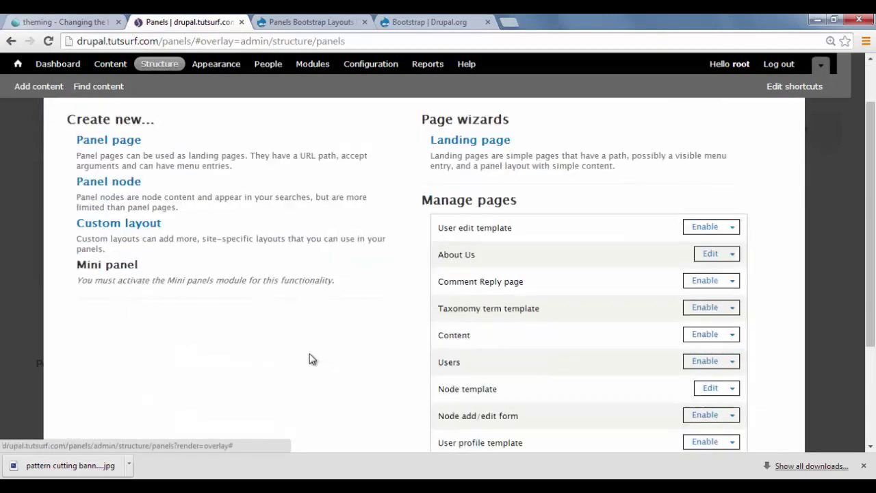
{"action": "scroll", "coordinate": [388, 378], "scroll_direction": "down", "scroll_amount": 1}
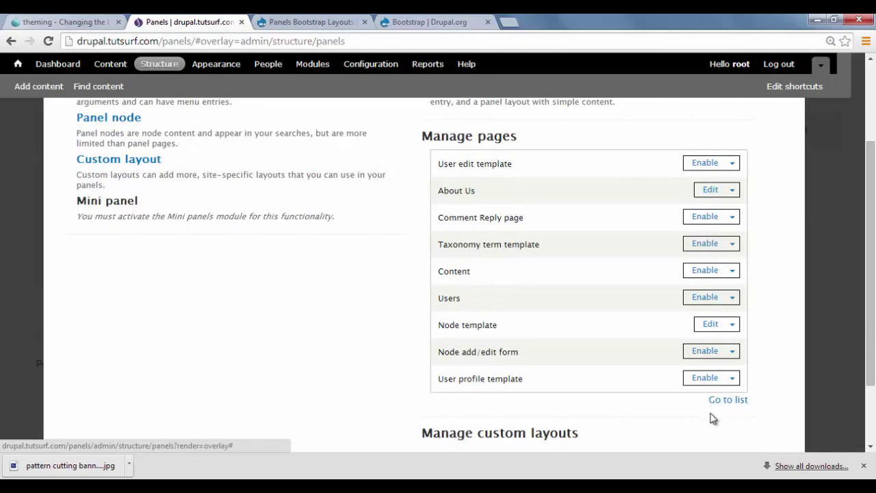
{"action": "left_click", "coordinate": [713, 192]}
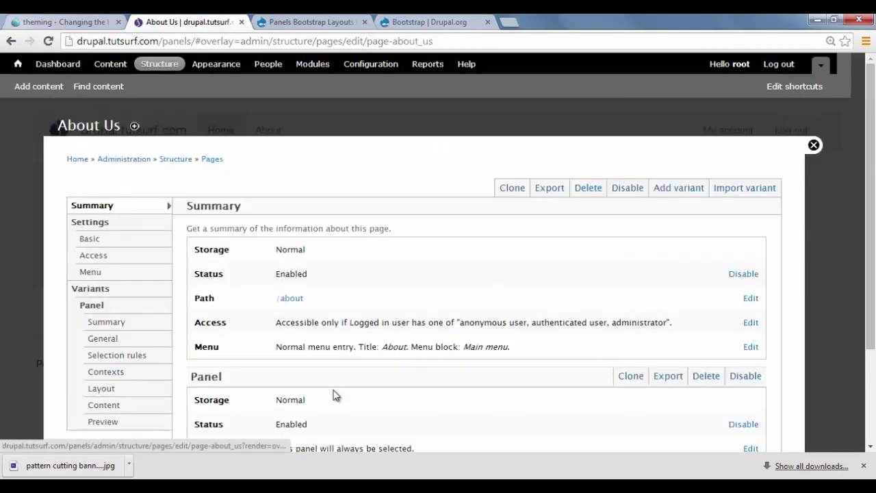
- Change the About Us panel's layout to Two Columns Stacked from the Bootstrap category and continue to the content placement
{"action": "scroll", "coordinate": [339, 387], "scroll_direction": "down", "scroll_amount": 1}
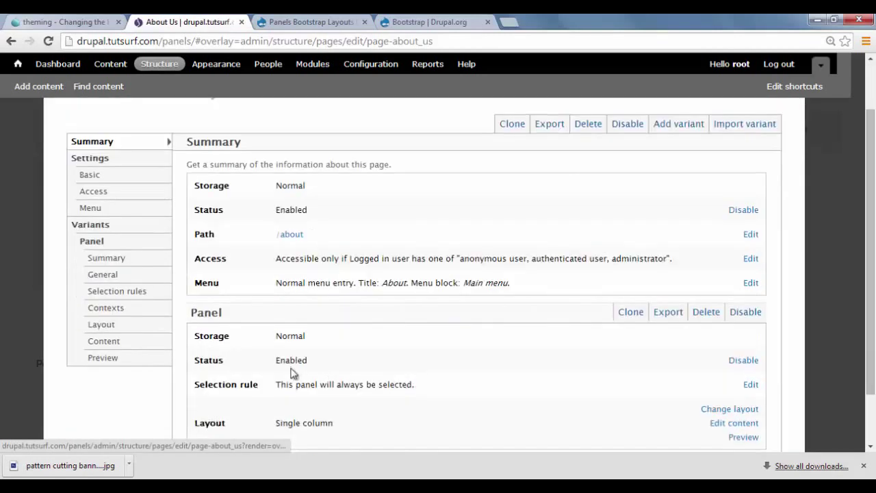
{"action": "left_click", "coordinate": [124, 325]}
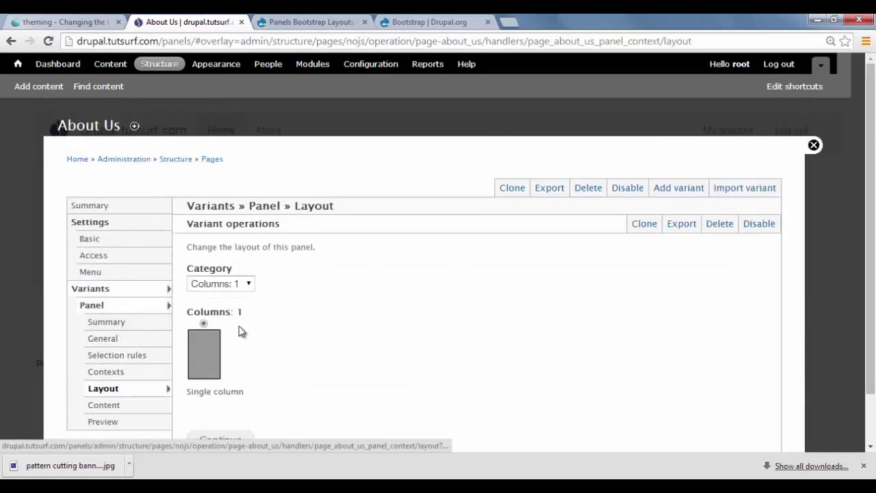
{"action": "left_click", "coordinate": [227, 285]}
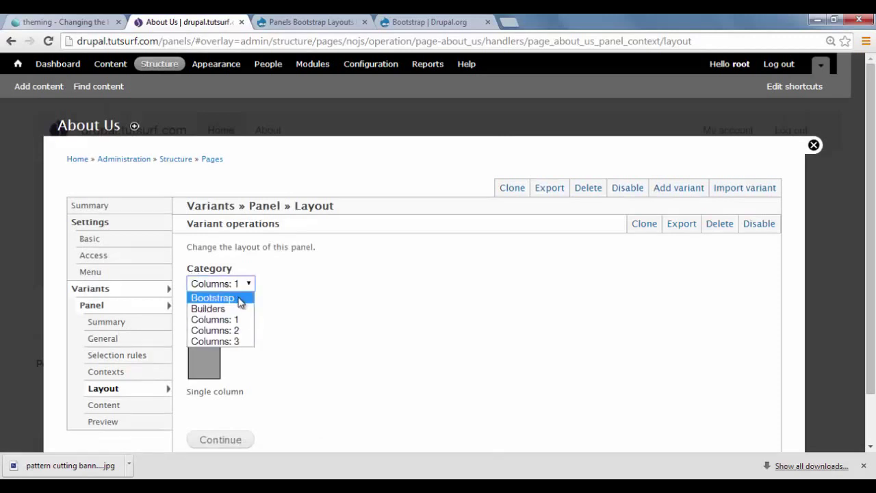
{"action": "left_click", "coordinate": [240, 300]}
{"action": "scroll", "coordinate": [306, 322], "scroll_direction": "down", "scroll_amount": 1}
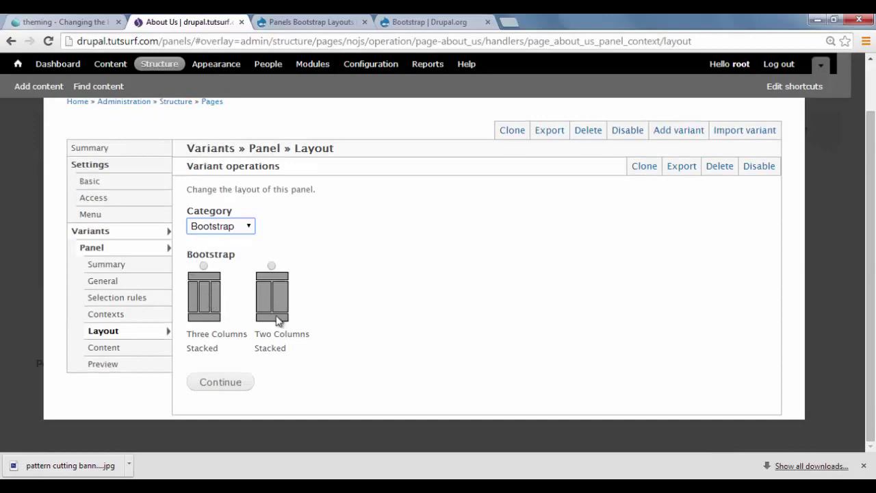
{"action": "left_click", "coordinate": [272, 267]}
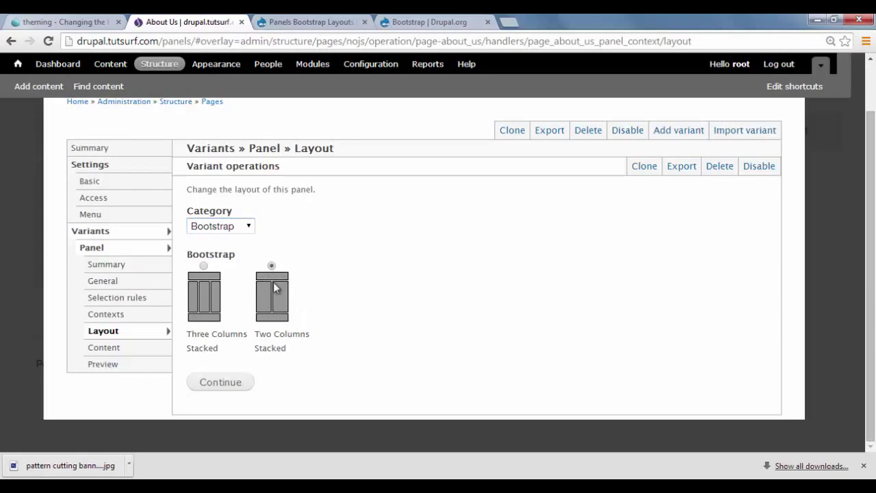
{"action": "left_click", "coordinate": [219, 385]}
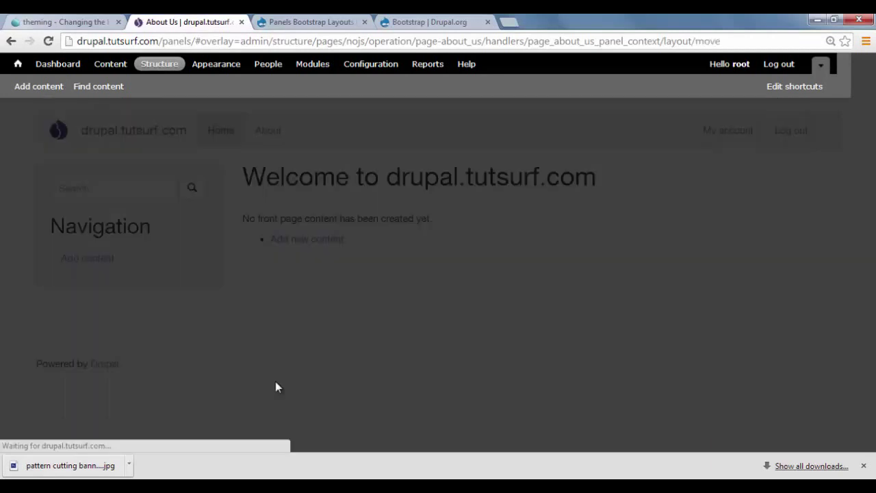
- Move the Custom: Middle column pane into the Right region, and update and save the layout
{"action": "scroll", "coordinate": [298, 353], "scroll_direction": "down", "scroll_amount": 1}
{"action": "scroll", "coordinate": [298, 352], "scroll_direction": "down", "scroll_amount": 1}
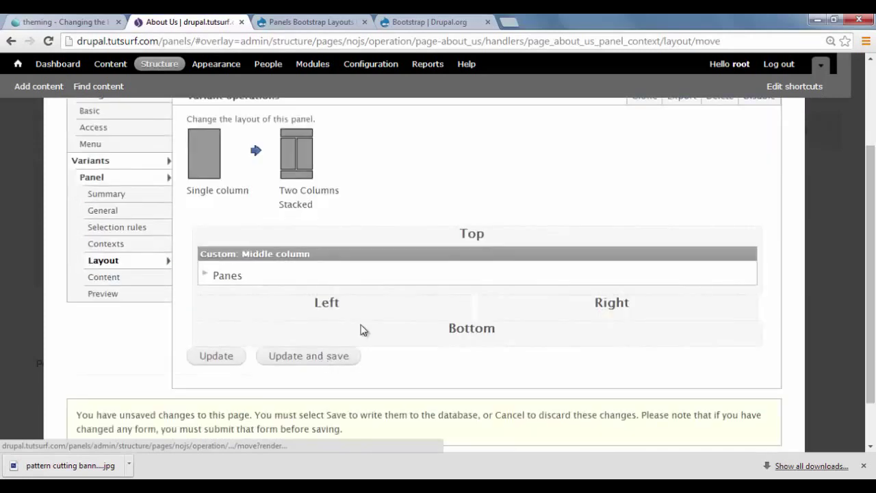
{"action": "left_click_drag", "start_coordinate": [348, 256], "coordinate": [548, 270]}
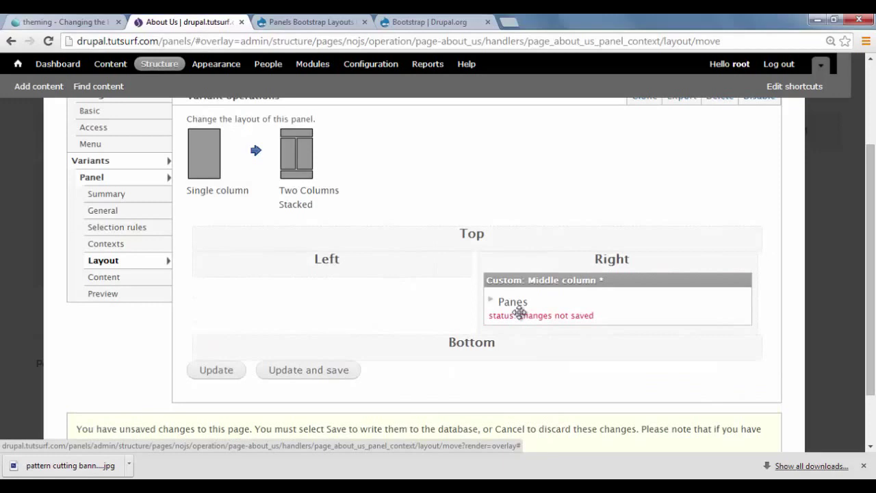
{"action": "left_click", "coordinate": [303, 374]}
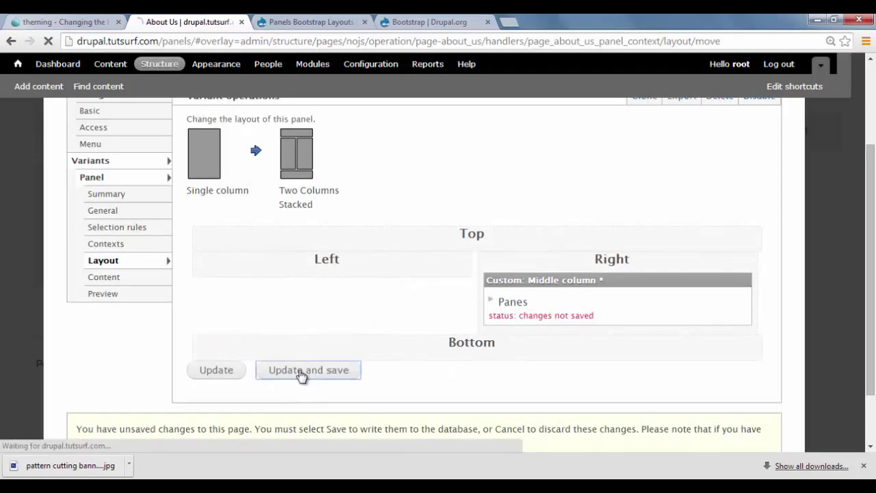
- In the About Us panel's content settings, apply the Bootstrap style to the Left region with column size 3 and save the style
{"action": "scroll", "coordinate": [305, 373], "scroll_direction": "down", "scroll_amount": 3}
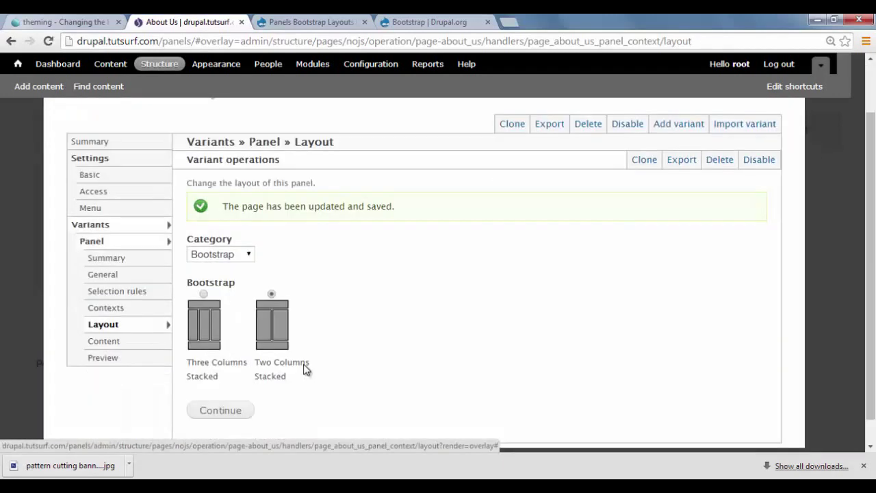
{"action": "left_click", "coordinate": [122, 316]}
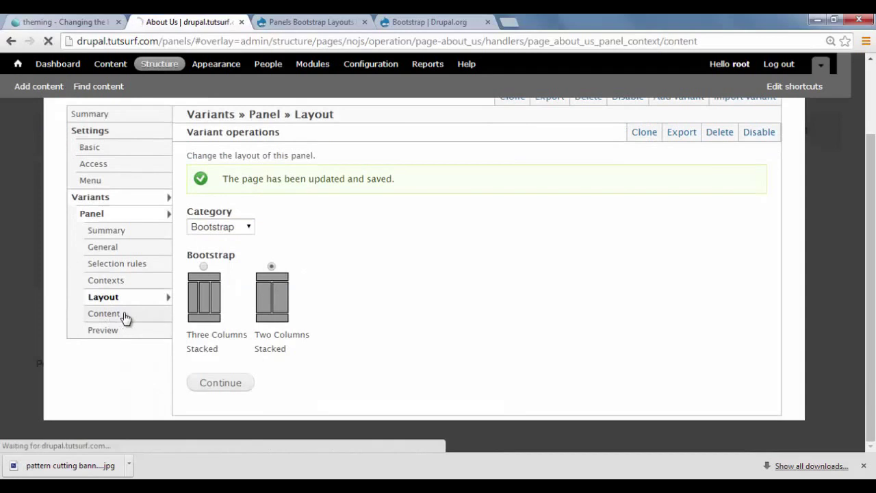
{"action": "scroll", "coordinate": [353, 319], "scroll_direction": "down", "scroll_amount": 4}
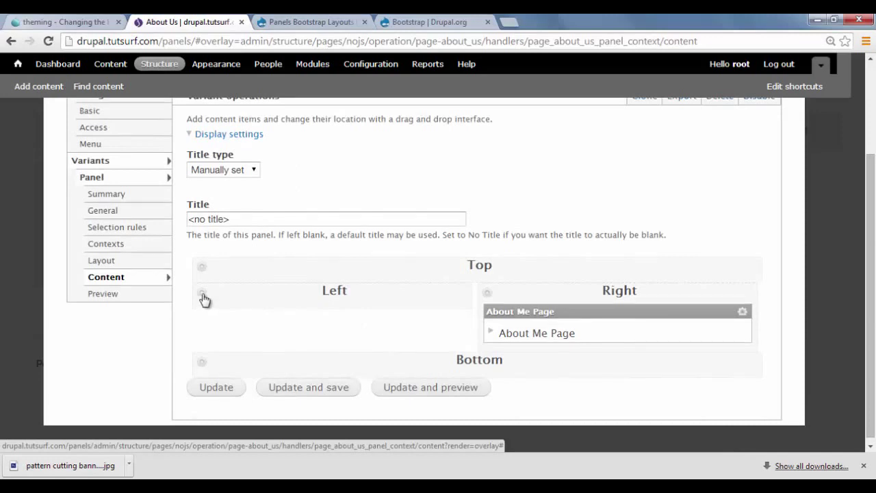
{"action": "left_click", "coordinate": [202, 297]}
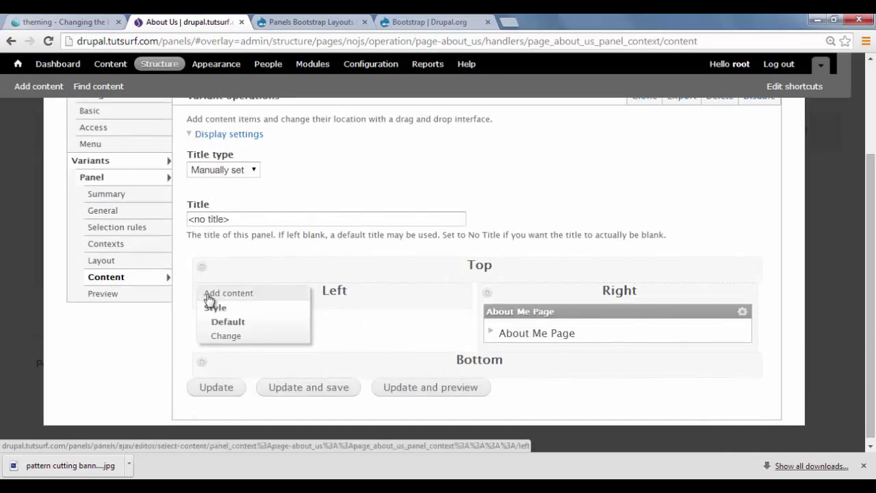
{"action": "left_click", "coordinate": [231, 340]}
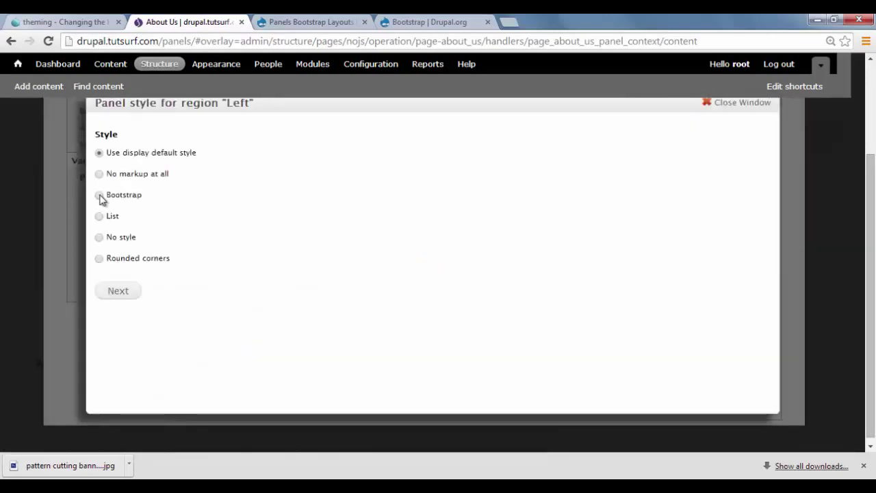
{"action": "left_click", "coordinate": [100, 195]}
{"action": "left_click", "coordinate": [116, 293]}
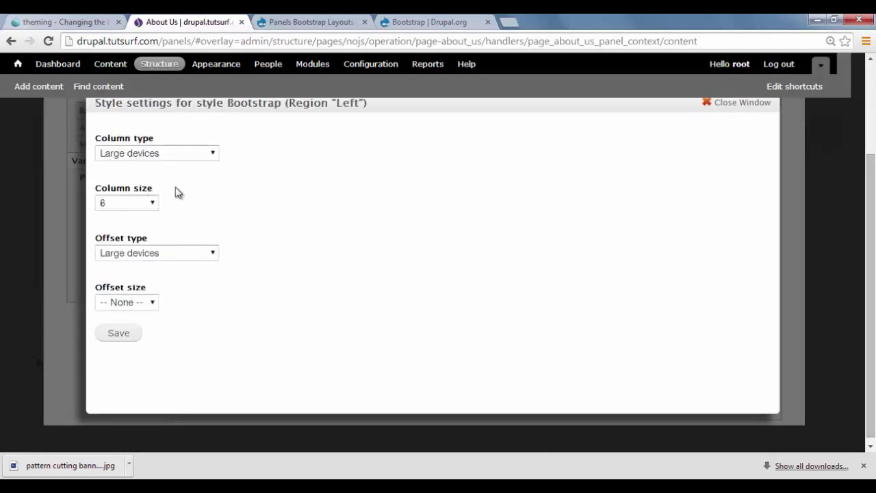
{"action": "left_click", "coordinate": [135, 203]}
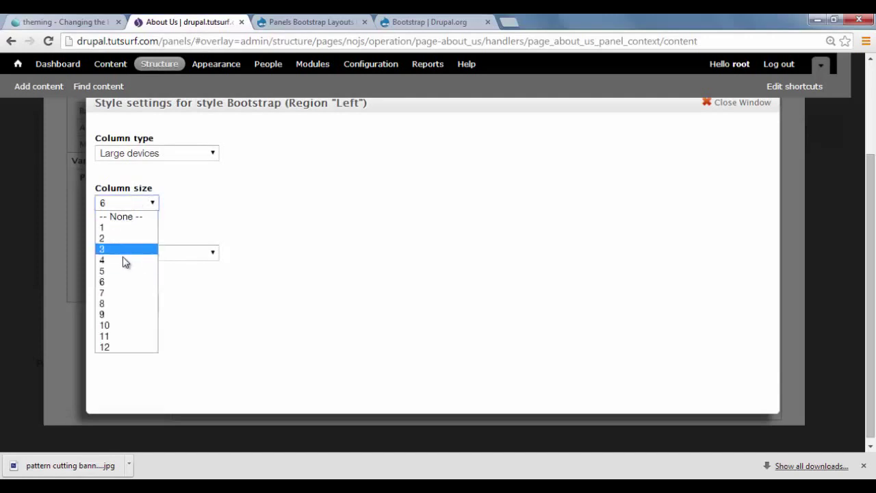
{"action": "left_click", "coordinate": [121, 250]}
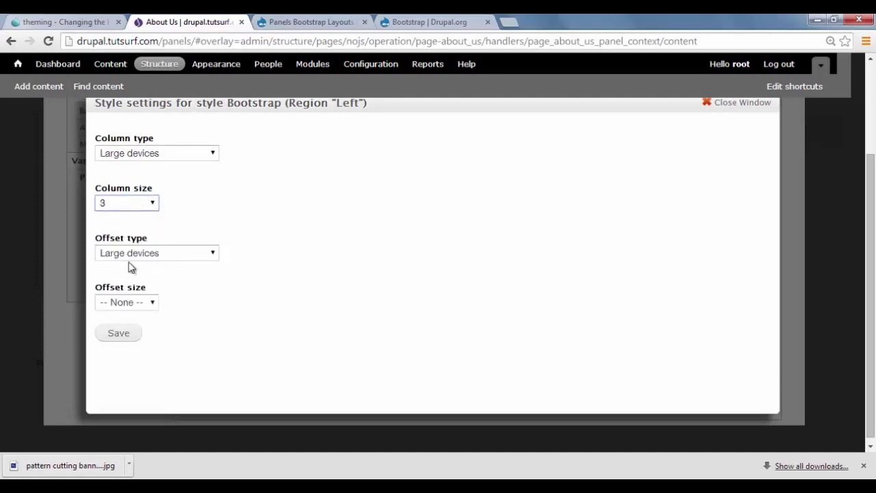
{"action": "left_click", "coordinate": [120, 334]}
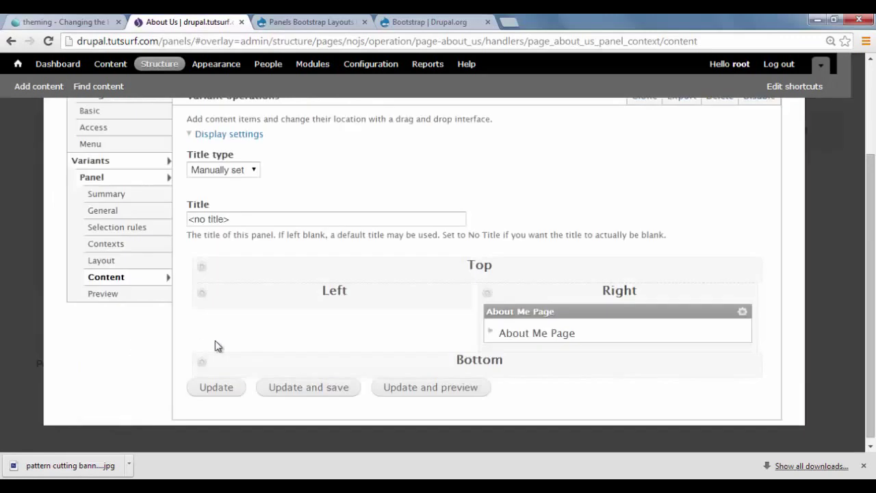
- Apply the Bootstrap style to the Right region with column size 9, and update and save the panel
{"action": "left_click", "coordinate": [487, 293]}
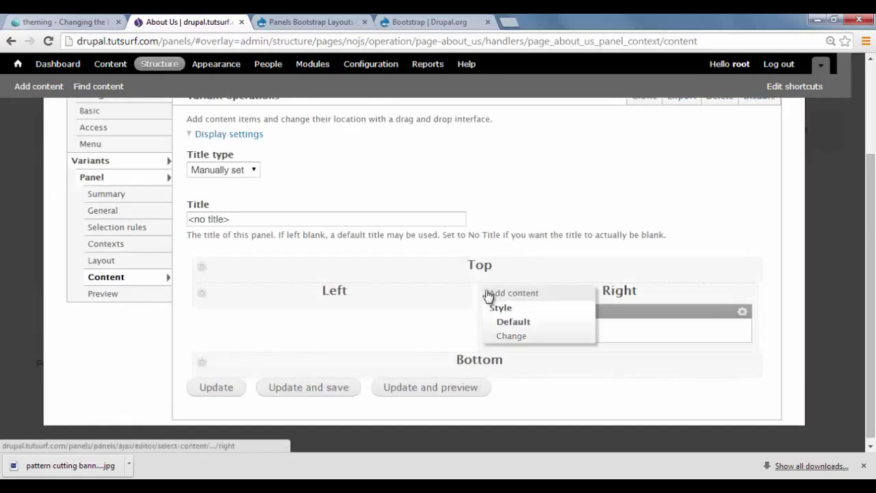
{"action": "left_click", "coordinate": [511, 336]}
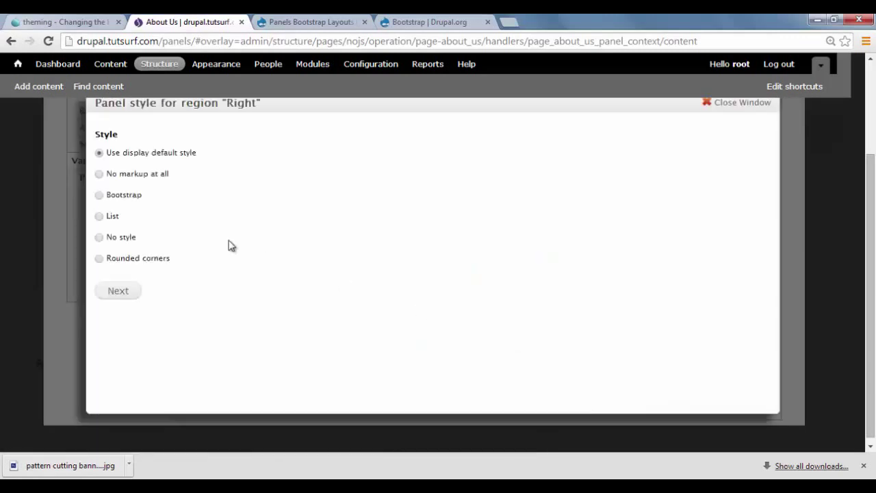
{"action": "left_click", "coordinate": [119, 291]}
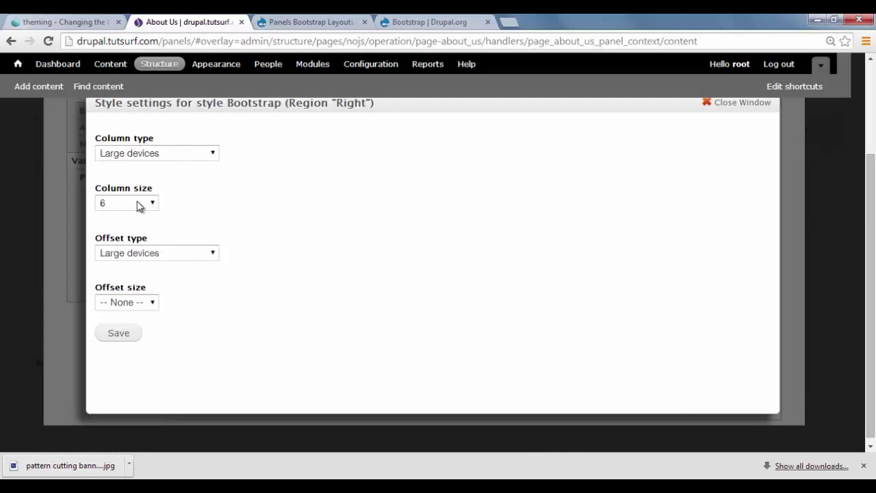
{"action": "left_click", "coordinate": [152, 204]}
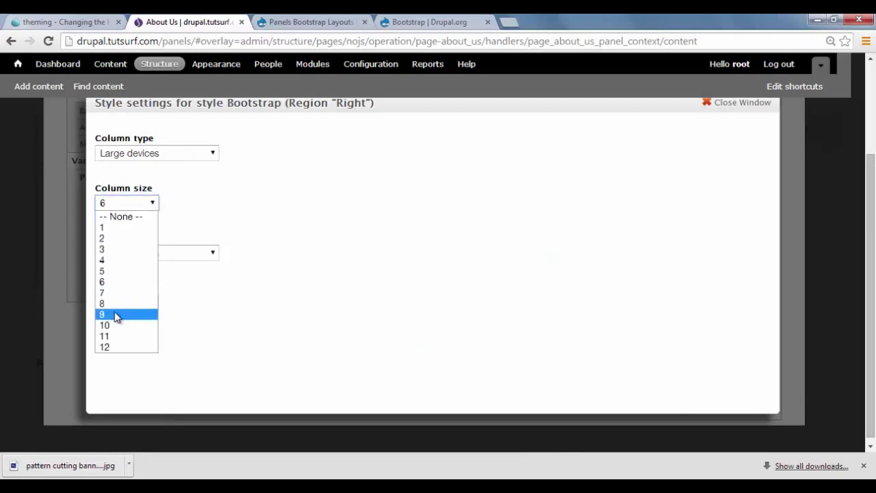
{"action": "left_click", "coordinate": [116, 316]}
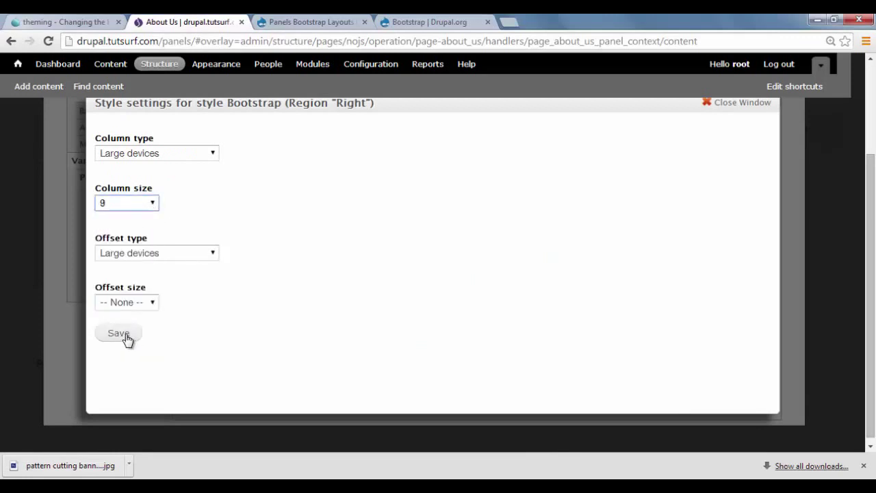
{"action": "left_click", "coordinate": [127, 339]}
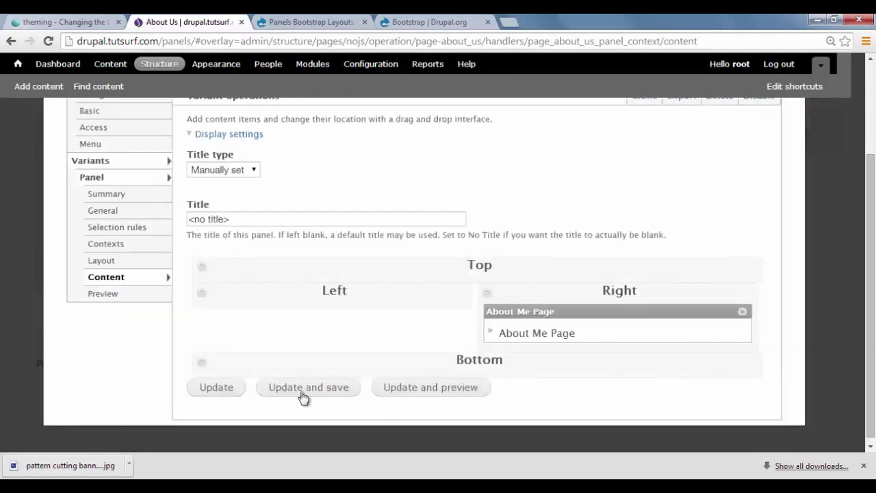
{"action": "left_click", "coordinate": [303, 394]}
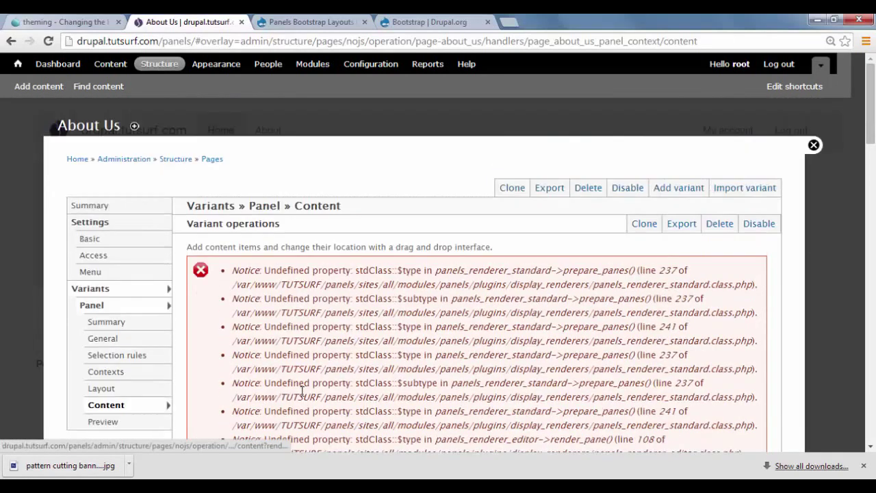
- Add the Main menu pane to the panel's Left region, and update and save the panel
{"action": "scroll", "coordinate": [314, 340], "scroll_direction": "down", "scroll_amount": 5}
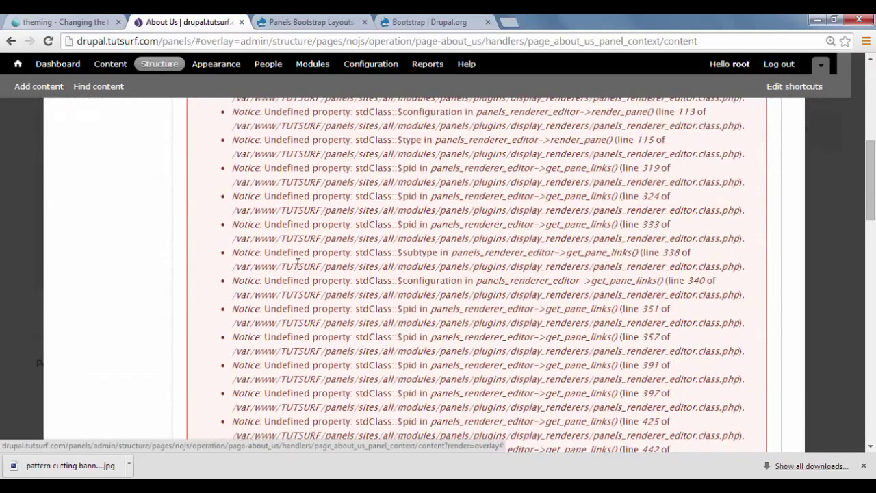
{"action": "scroll", "coordinate": [356, 302], "scroll_direction": "down", "scroll_amount": 4}
{"action": "scroll", "coordinate": [400, 327], "scroll_direction": "down", "scroll_amount": 7}
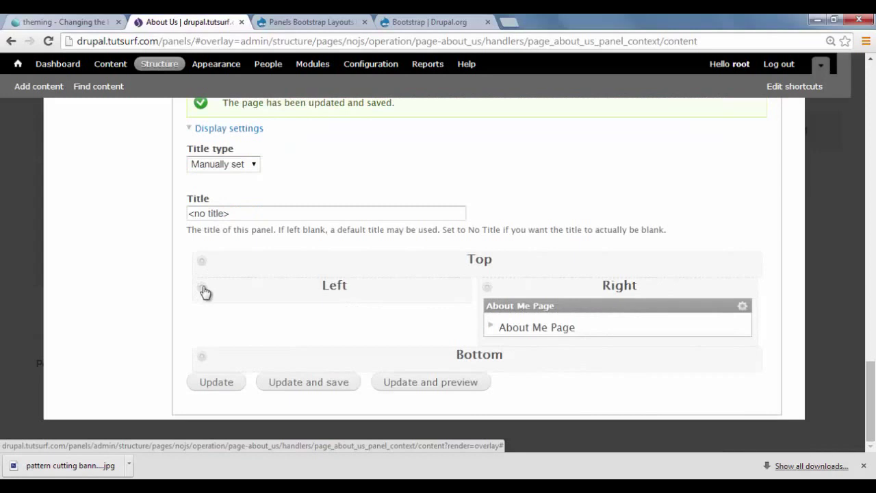
{"action": "left_click", "coordinate": [204, 290]}
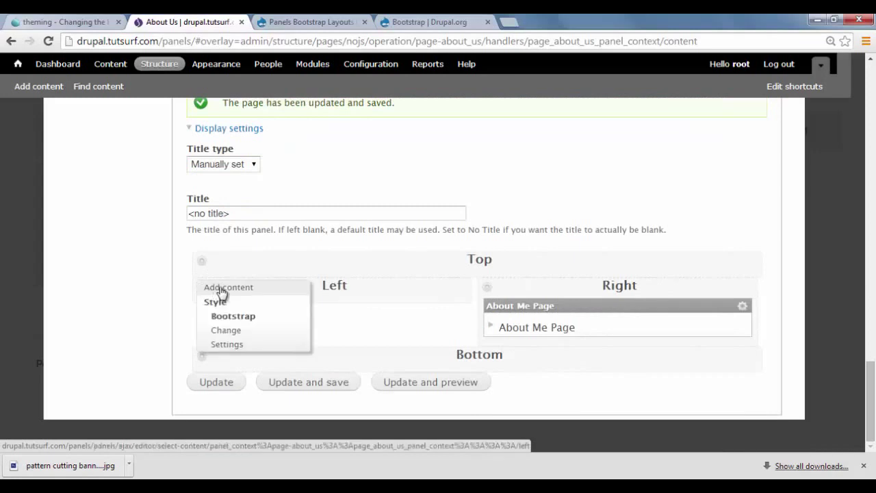
{"action": "left_click", "coordinate": [222, 288]}
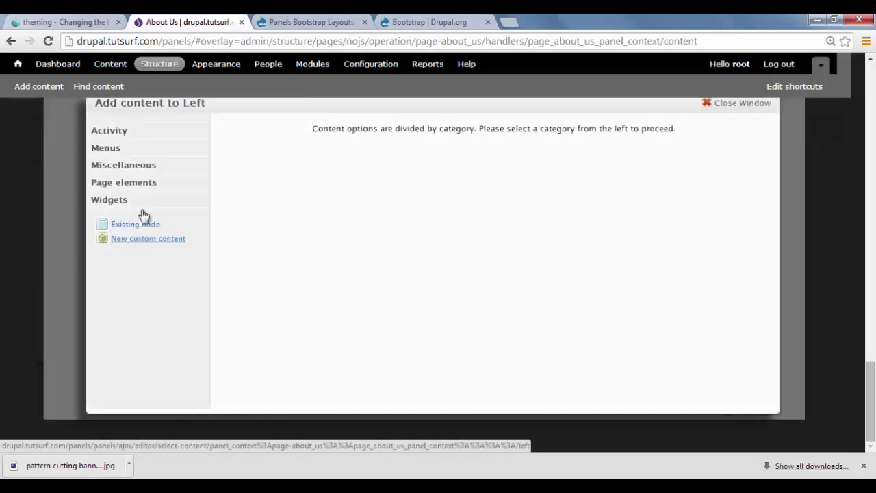
{"action": "left_click", "coordinate": [109, 147]}
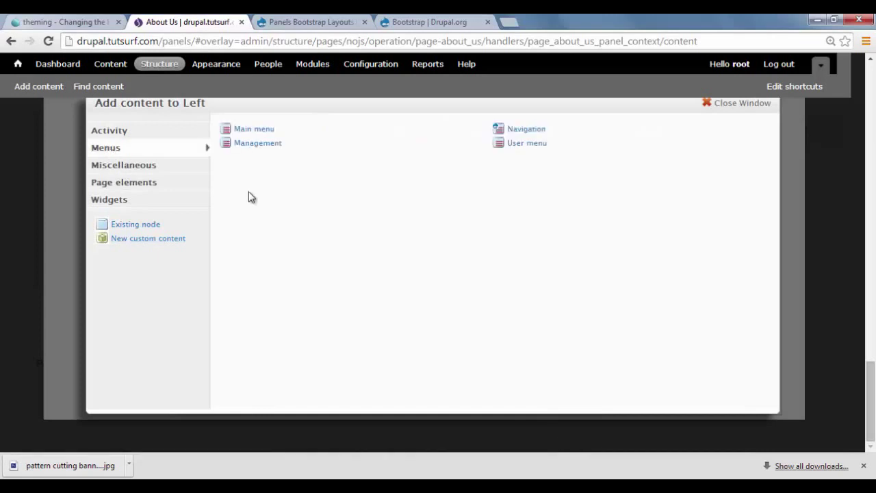
{"action": "left_click", "coordinate": [263, 134]}
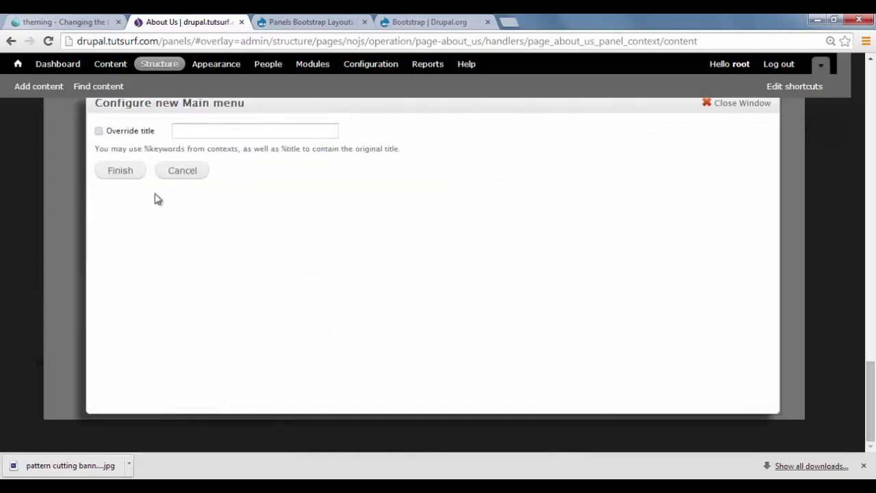
{"action": "left_click", "coordinate": [115, 176]}
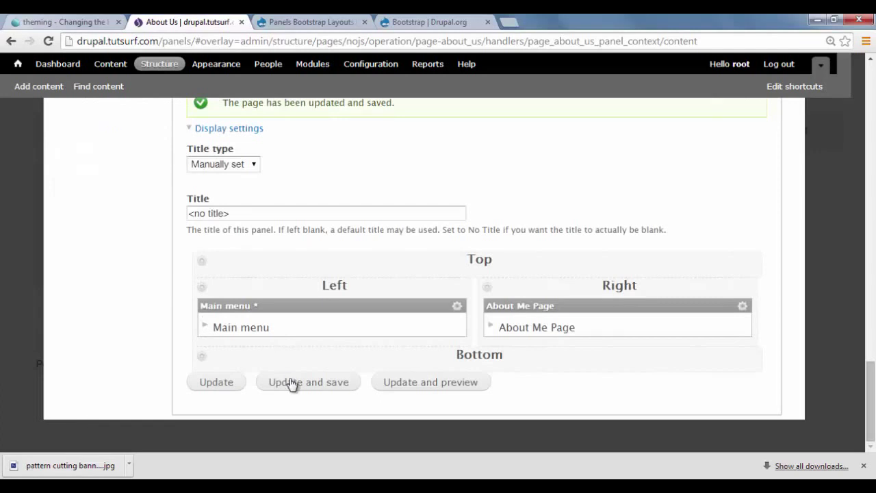
{"action": "left_click", "coordinate": [291, 384]}
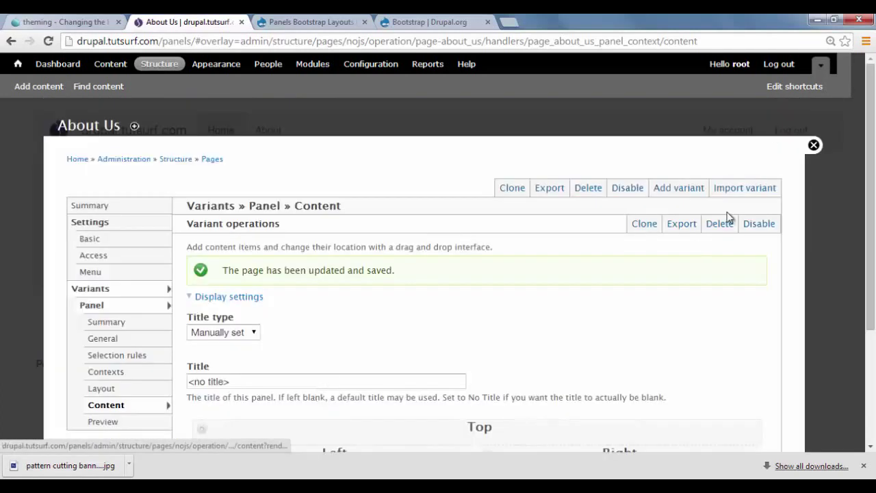
- Leave the panel settings and open the site's About page to examine its two-column layout
{"action": "left_click", "coordinate": [814, 146]}
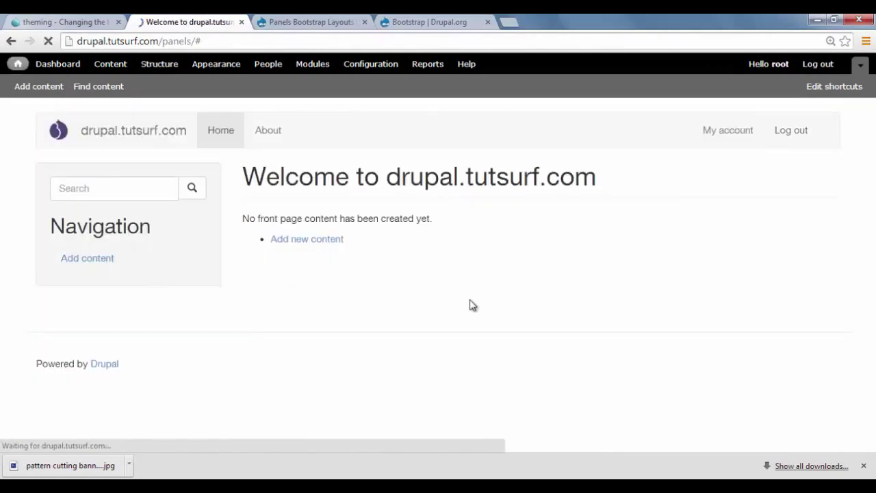
{"action": "left_click", "coordinate": [267, 131]}
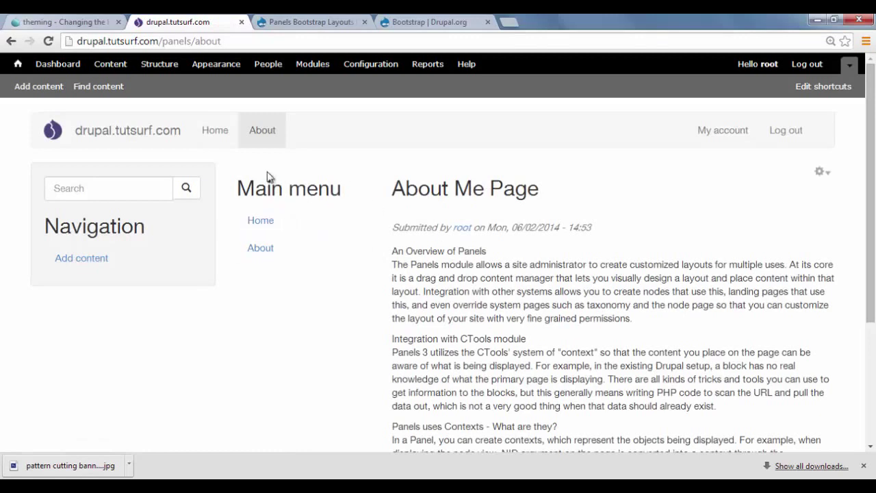
{"action": "mouse_move", "coordinate": [284, 200]}
{"action": "left_click_drag", "start_coordinate": [419, 185], "coordinate": [552, 198]}
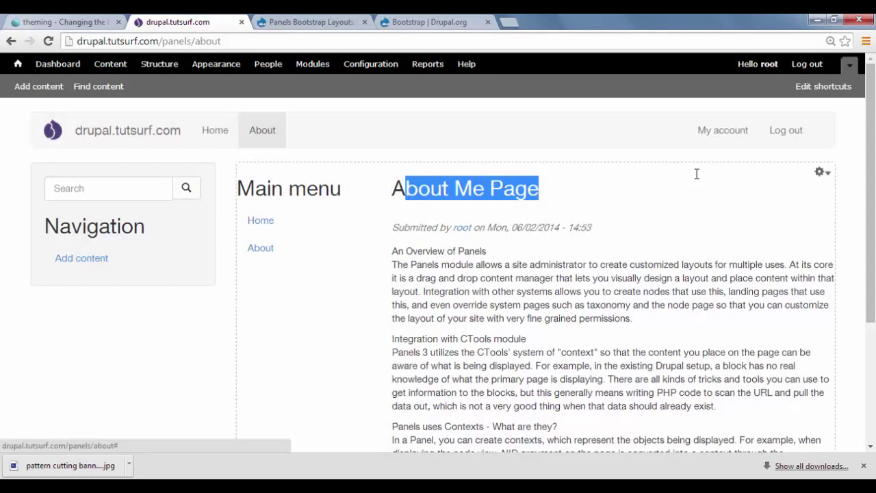
{"action": "mouse_move", "coordinate": [100, 230]}
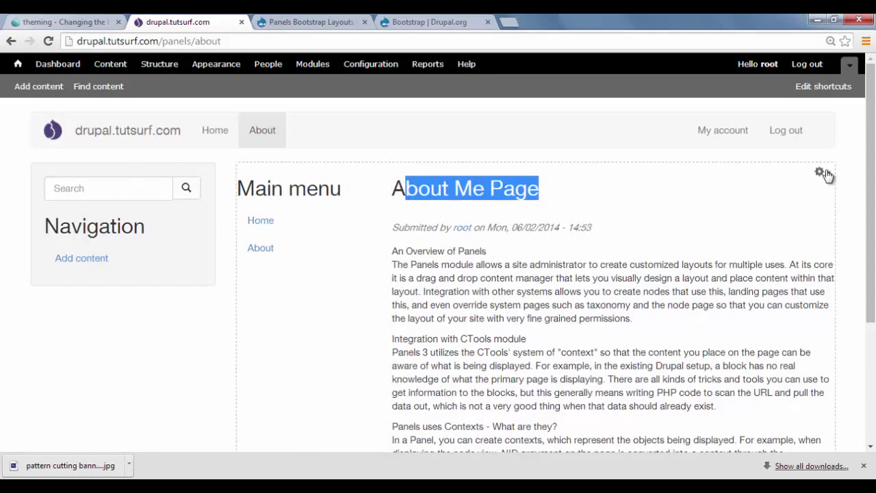
- Turn on Disable Drupal blocks/regions in the About Us panel's general settings, update and save, and return to the About page
{"action": "left_click", "coordinate": [827, 176]}
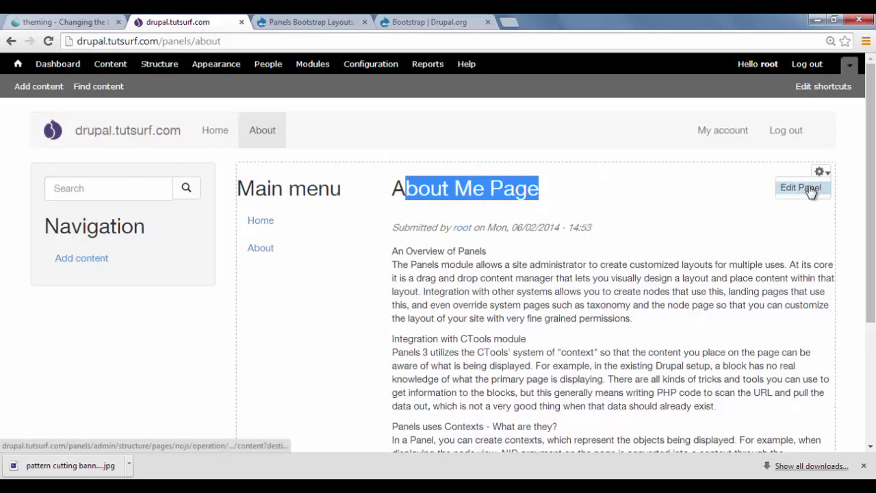
{"action": "left_click", "coordinate": [801, 187]}
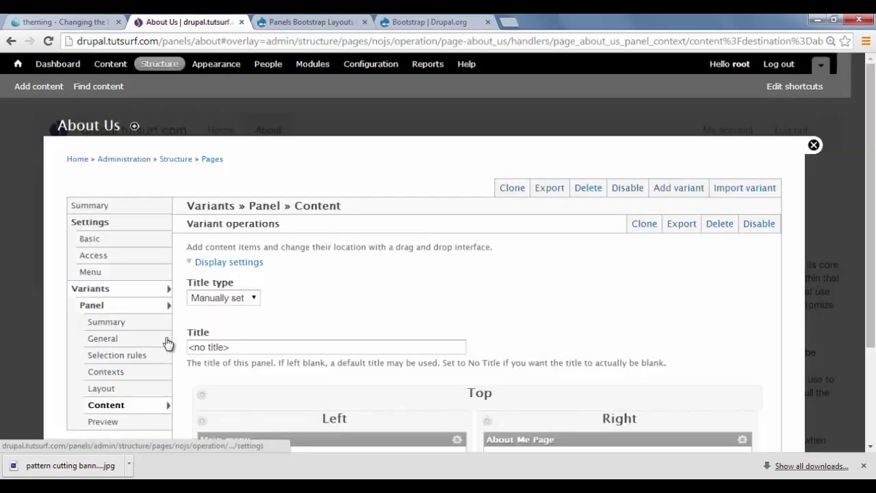
{"action": "left_click", "coordinate": [109, 341]}
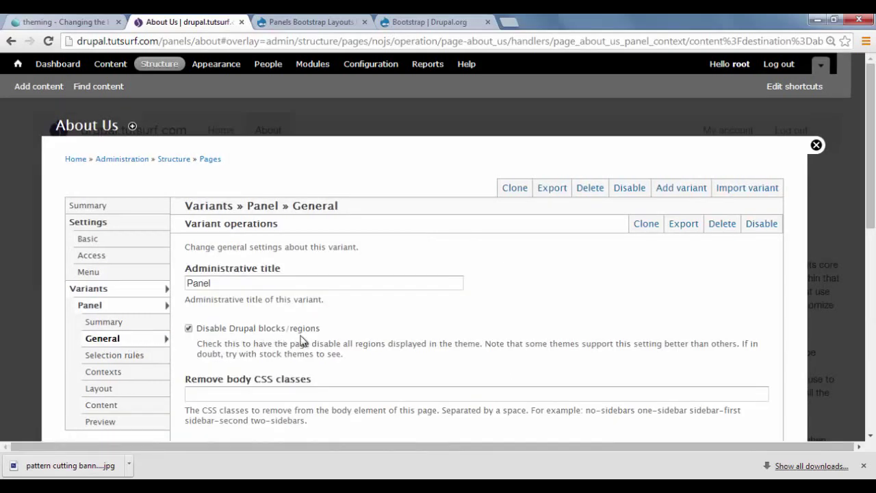
{"action": "scroll", "coordinate": [300, 341], "scroll_direction": "down", "scroll_amount": 7}
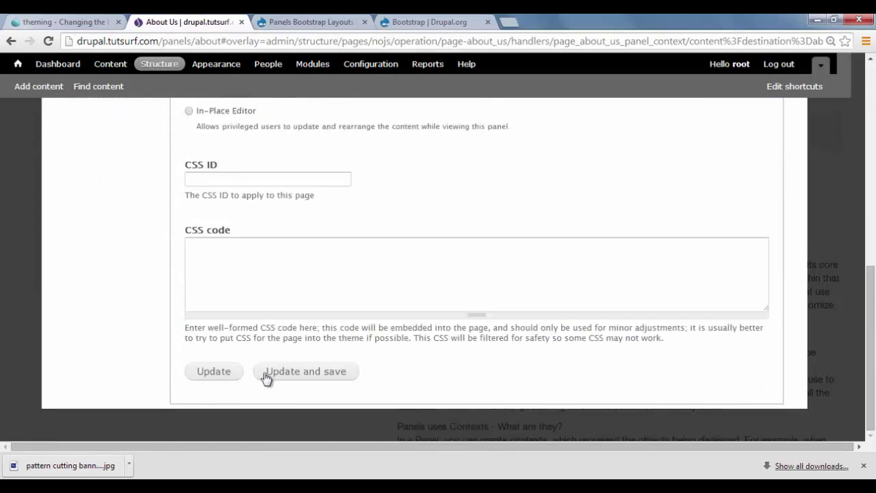
{"action": "left_click", "coordinate": [267, 373]}
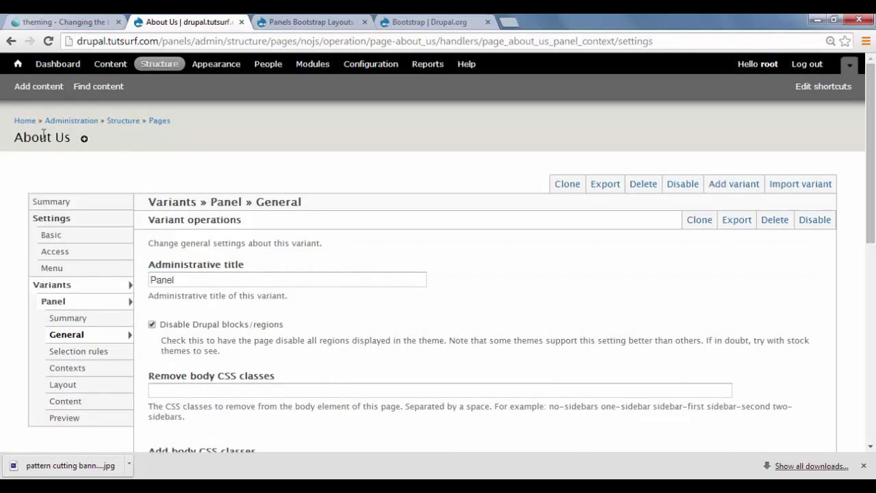
{"action": "left_click", "coordinate": [24, 121]}
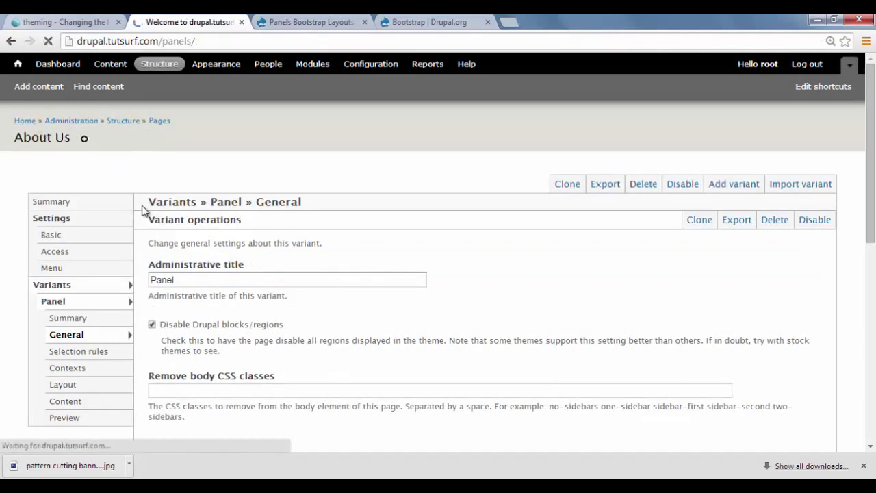
{"action": "left_click", "coordinate": [263, 138]}
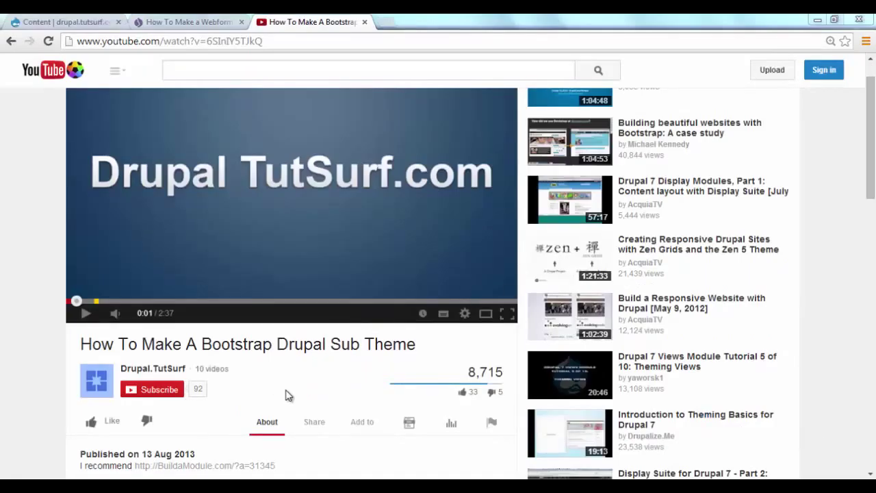
{"action": "scroll", "coordinate": [874, 174], "scroll_direction": "down", "scroll_amount": 3}
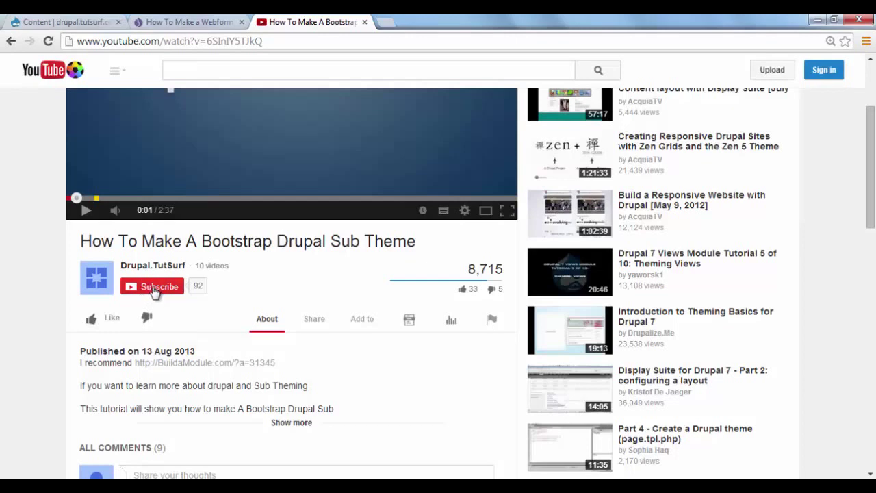
{"action": "scroll", "coordinate": [222, 352], "scroll_direction": "down", "scroll_amount": 2}
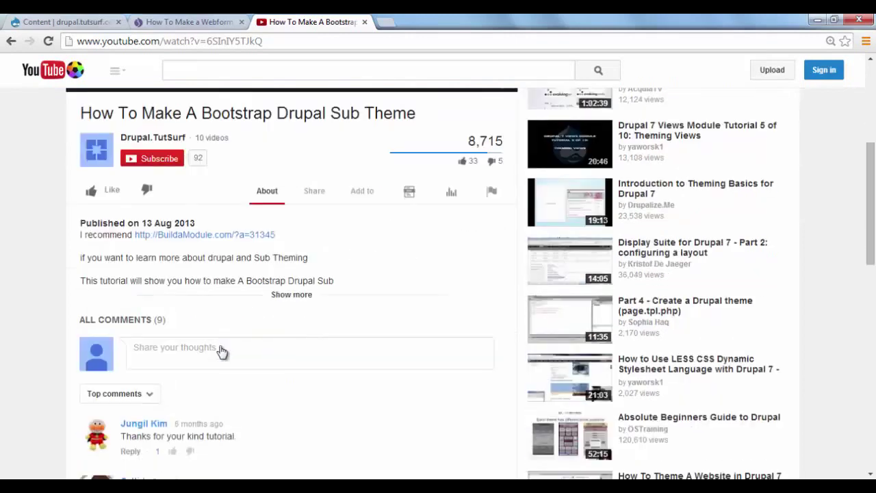
{"action": "scroll", "coordinate": [223, 352], "scroll_direction": "down", "scroll_amount": 2}
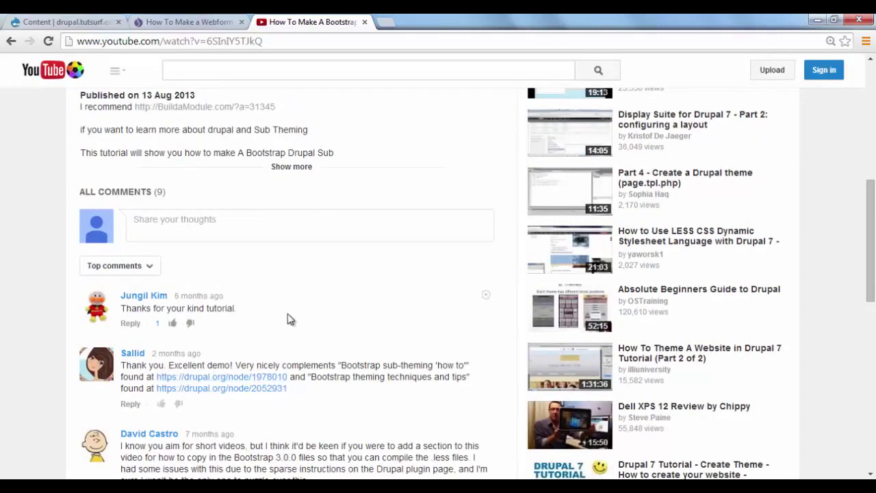
{"action": "left_click_drag", "start_coordinate": [873, 222], "coordinate": [872, 99]}
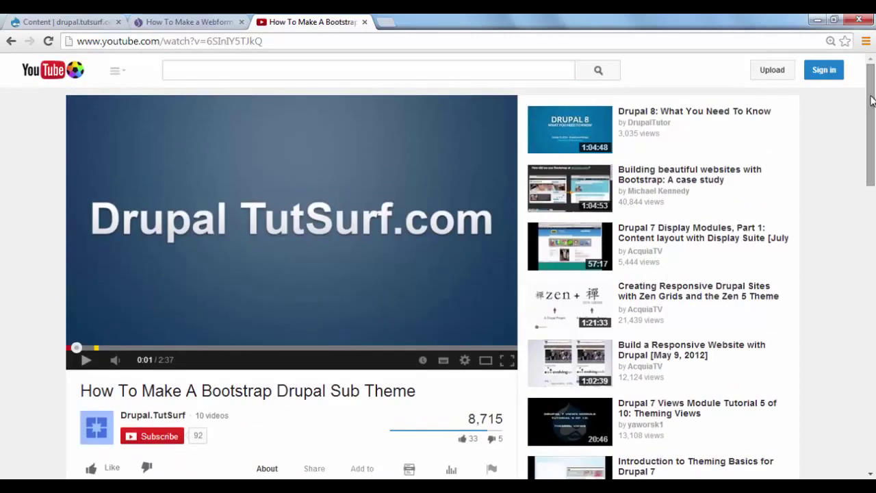